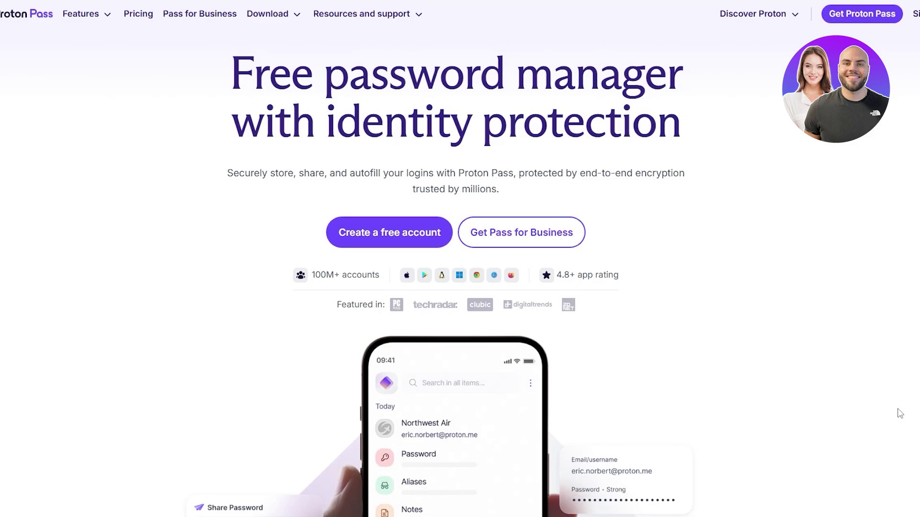
scroll(844, 387, down, 5)
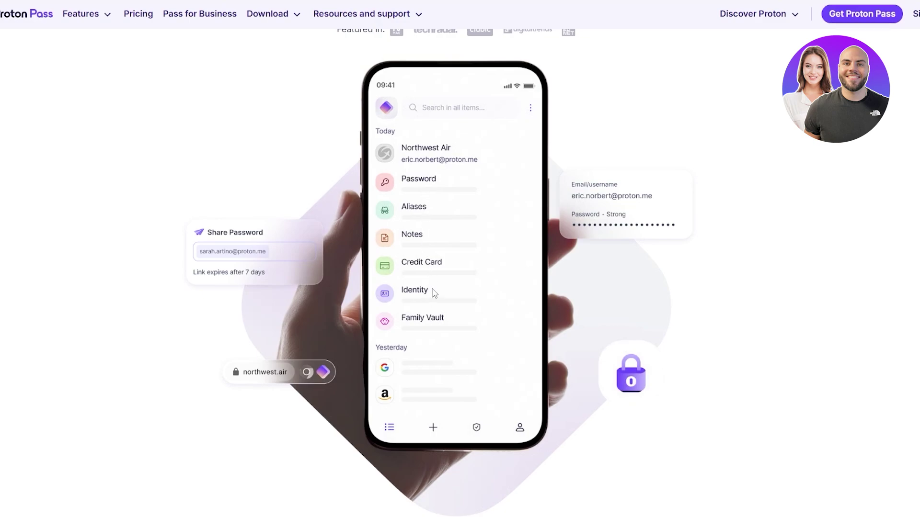
scroll(431, 187, down, 7)
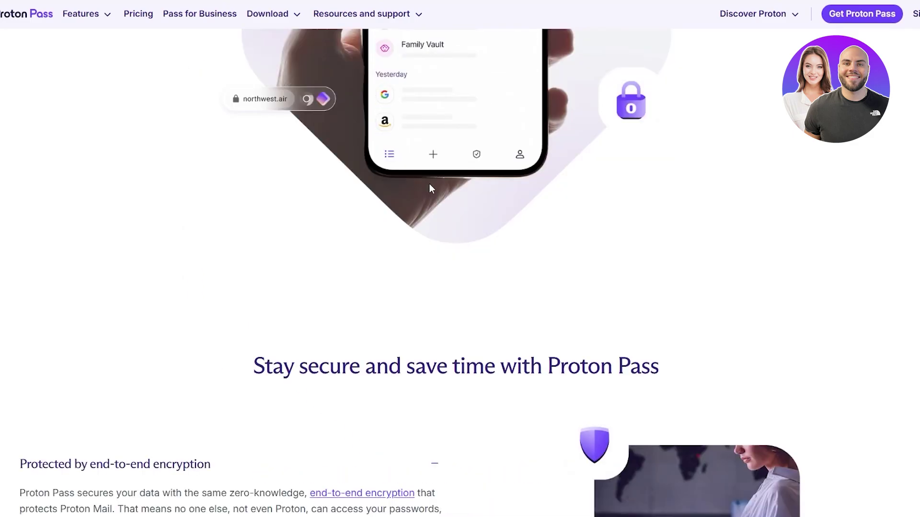
scroll(431, 189, down, 7)
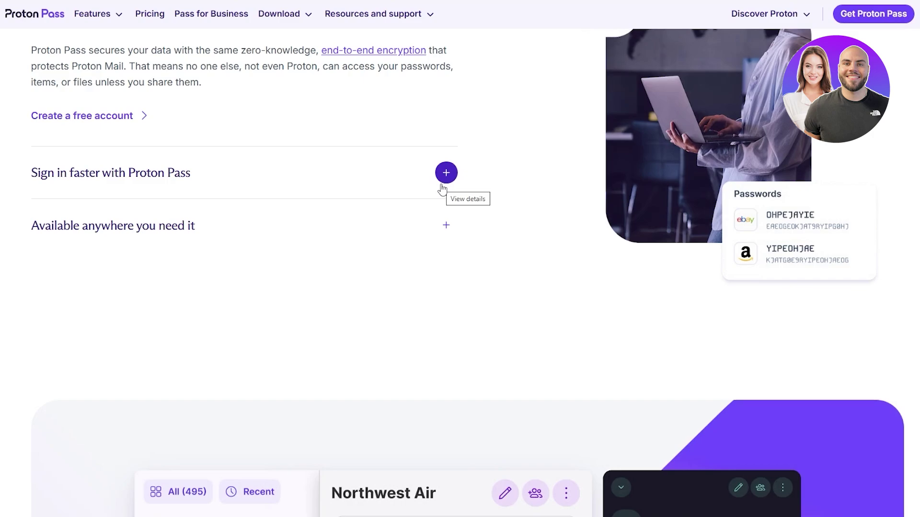
scroll(442, 188, down, 10)
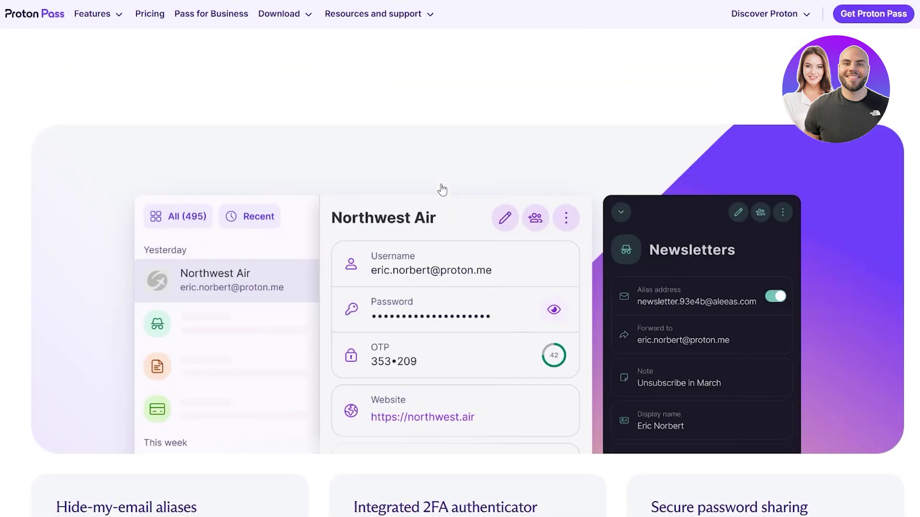
scroll(442, 188, up, 4)
scroll(443, 189, up, 5)
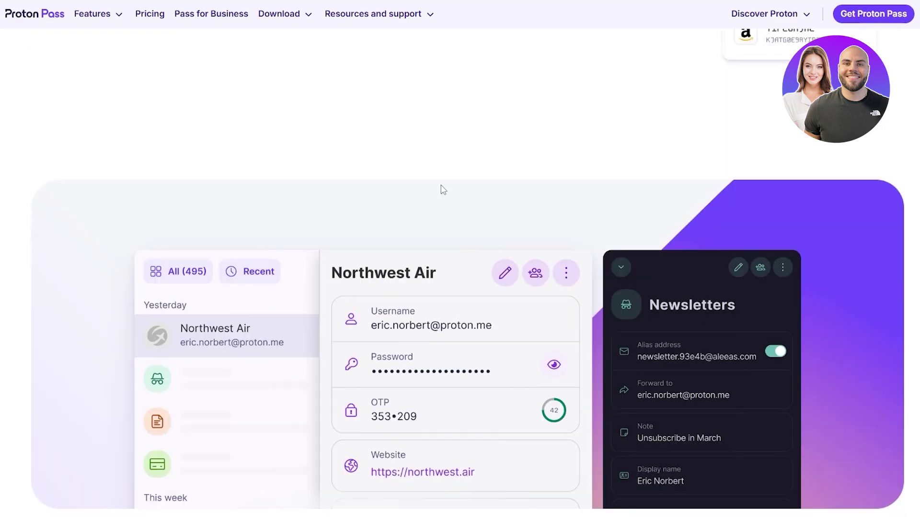
scroll(441, 188, down, 6)
scroll(441, 189, up, 2)
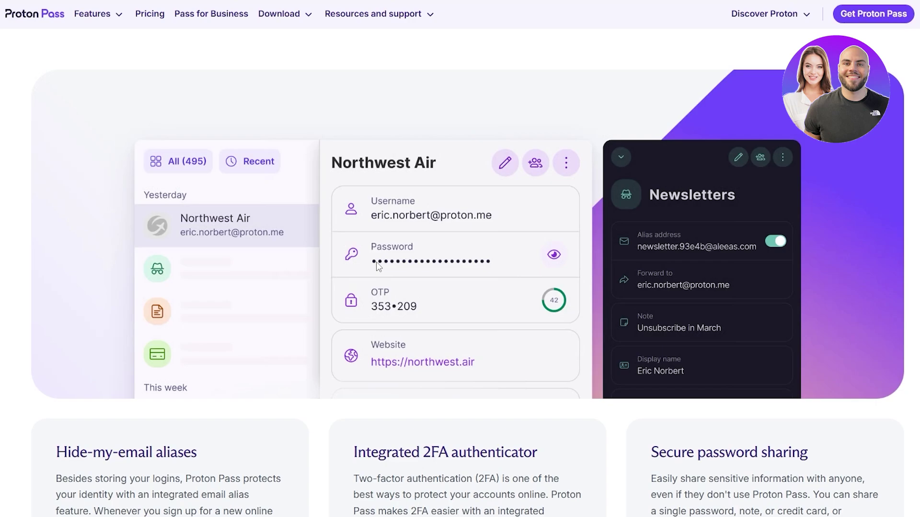
scroll(378, 266, down, 6)
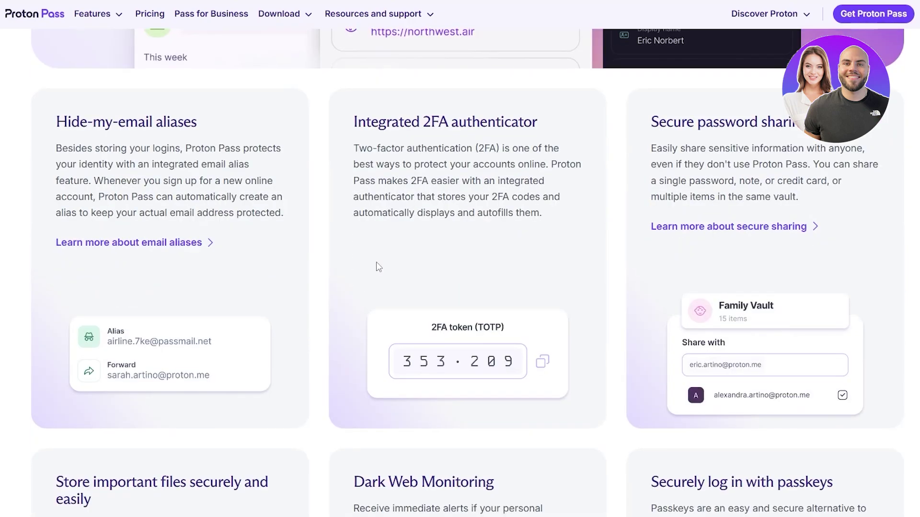
scroll(379, 267, up, 20)
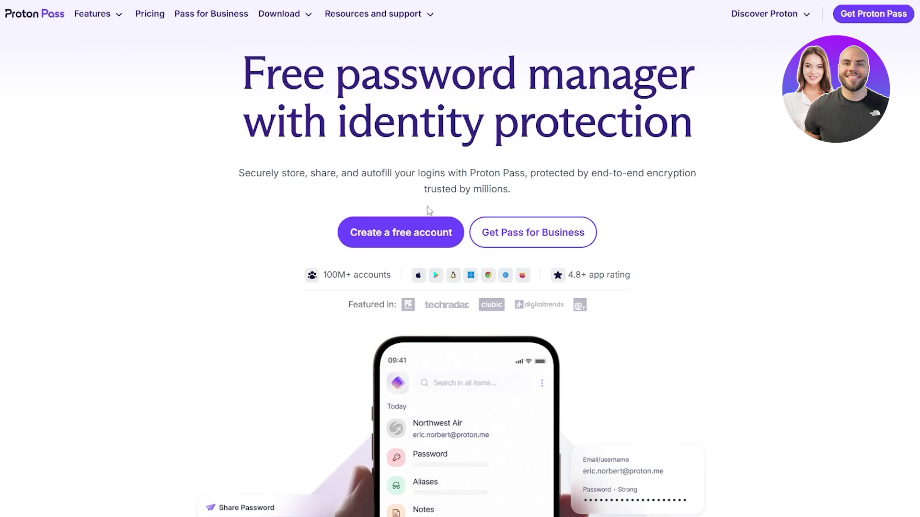
Start a free account and review Pass Plus for 12 months at 35.88 € total
click(406, 226)
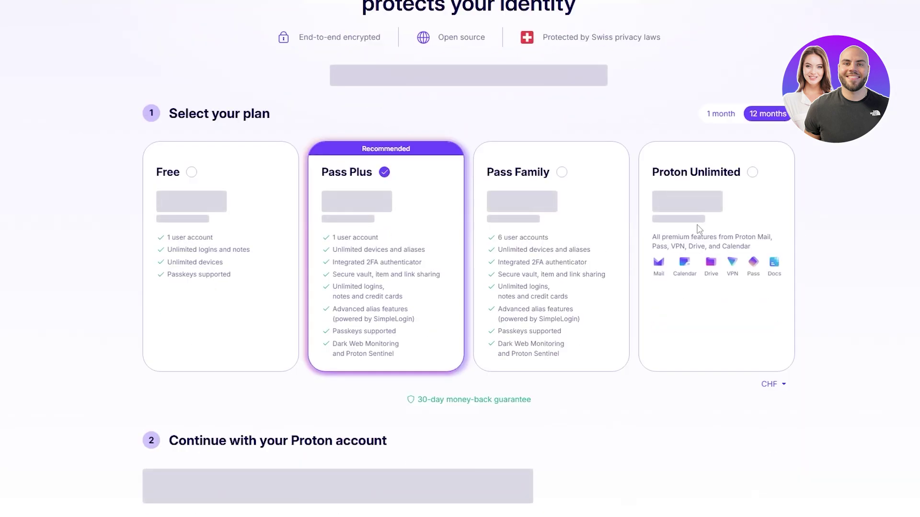
scroll(327, 266, down, 5)
scroll(318, 267, up, 5)
scroll(190, 180, down, 6)
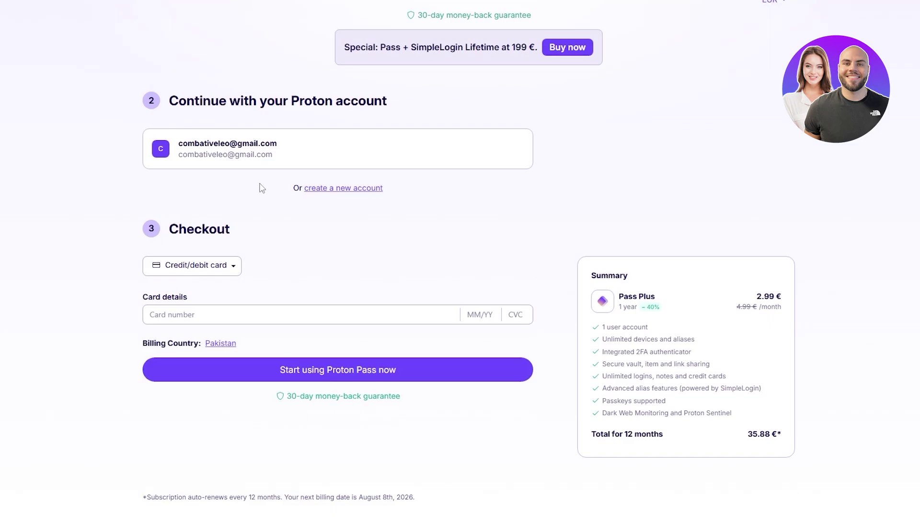
scroll(261, 187, up, 7)
scroll(261, 187, up, 3)
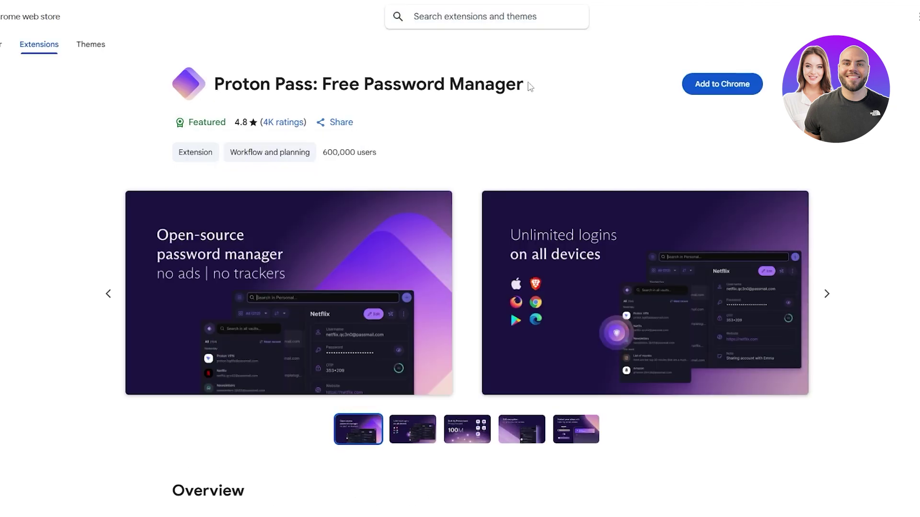
Install the Proton Pass: Free Password Manager extension from its Chrome Web Store listing
click(704, 87)
click(507, 88)
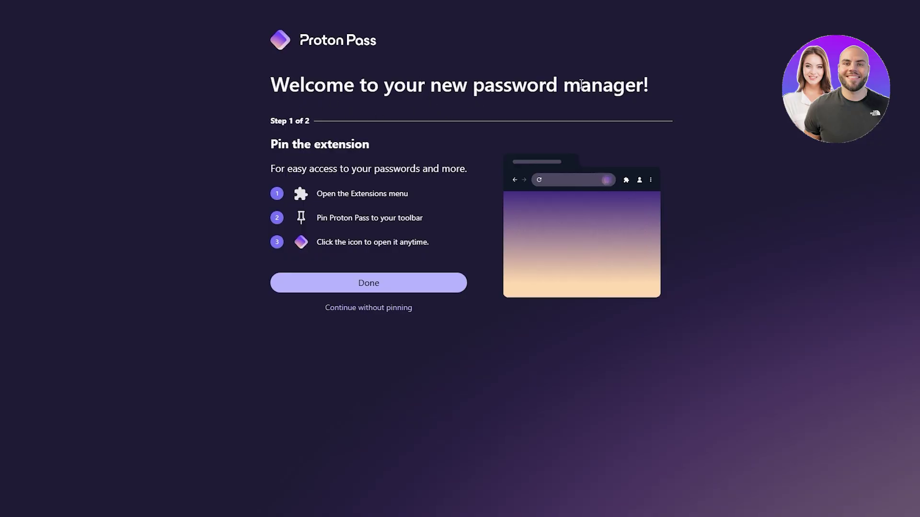
Follow the setup's pin step by checking Proton Pass in the browser's extensions list
triple_click(280, 152)
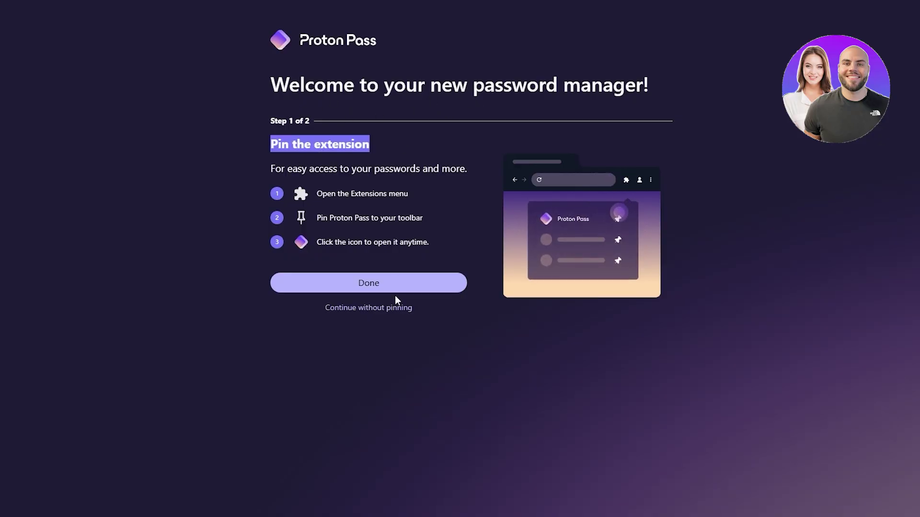
click(782, 19)
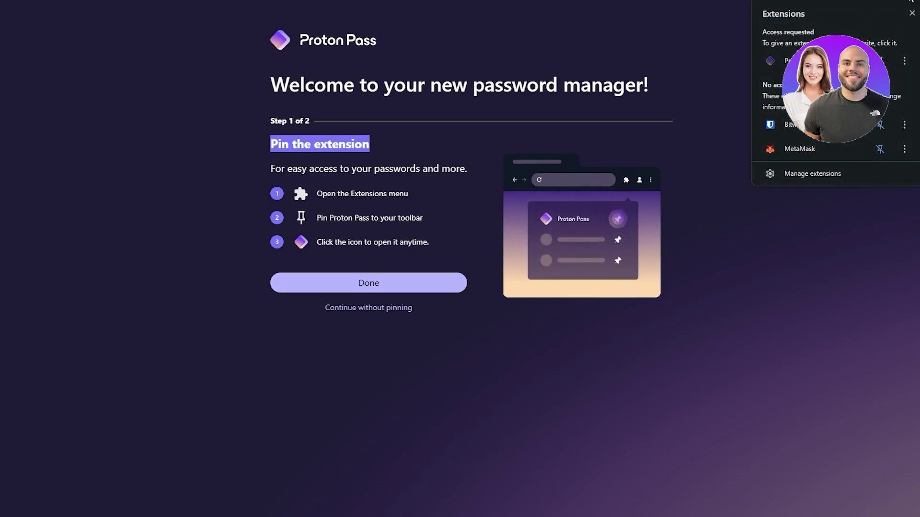
click(910, 2)
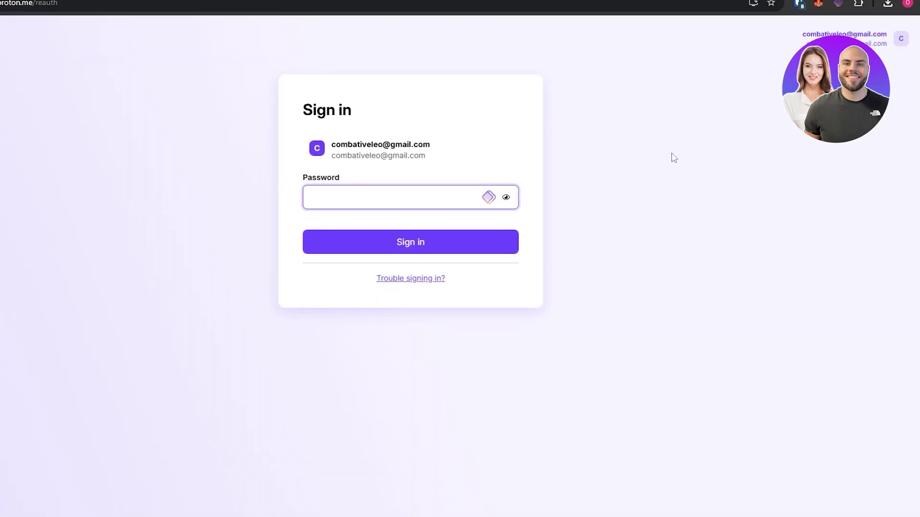
Sign in to the Proton account using the saved proton.me login
click(369, 200)
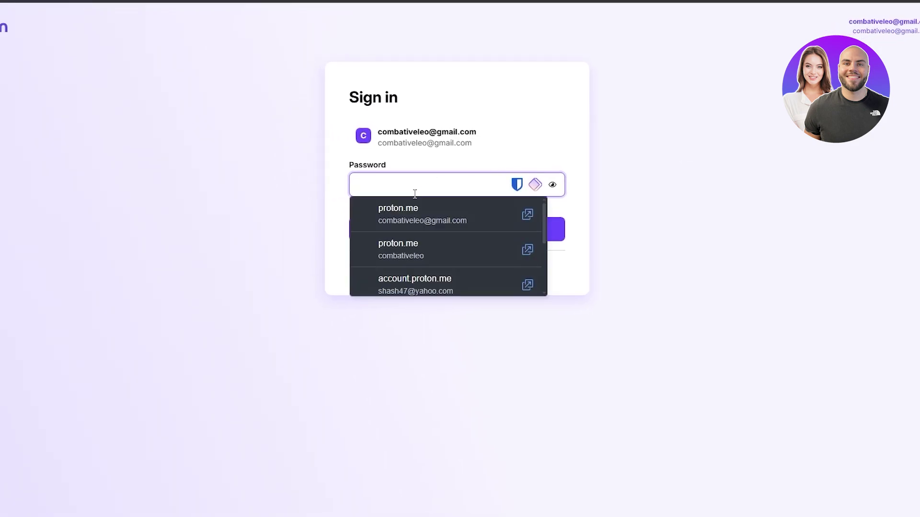
click(414, 218)
click(440, 230)
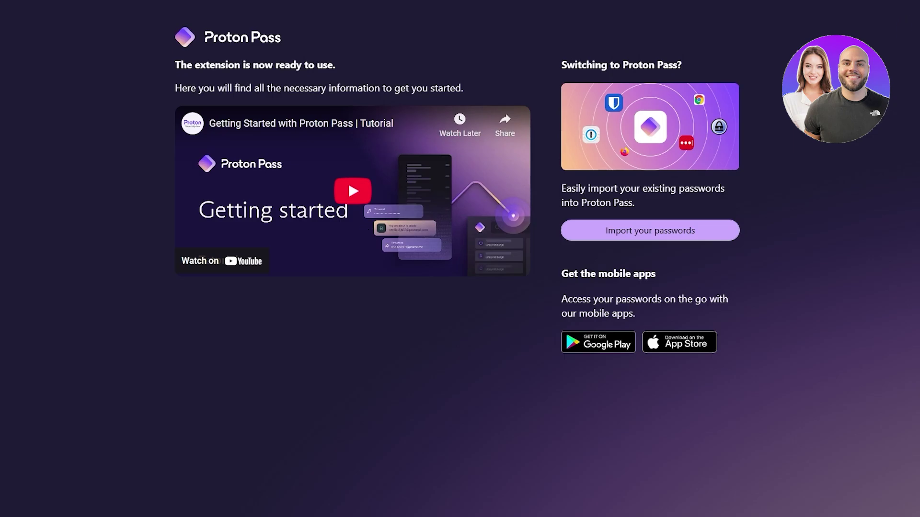
Check the Proton Pass popup and complete the pin step, moving to setup step 2
click(841, 2)
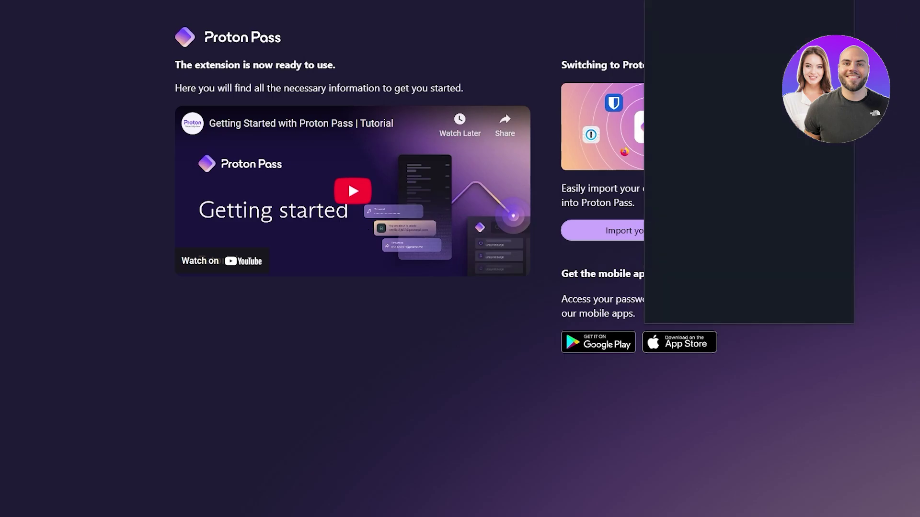
click(842, 2)
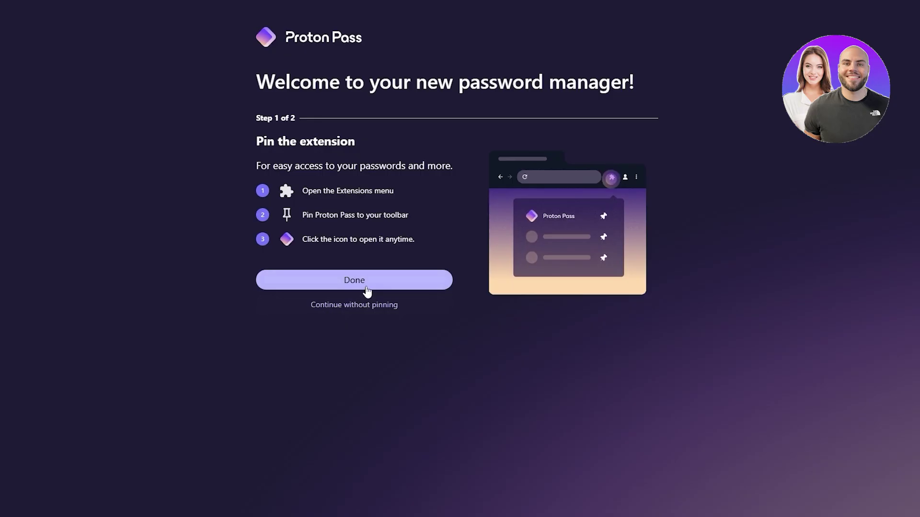
click(364, 283)
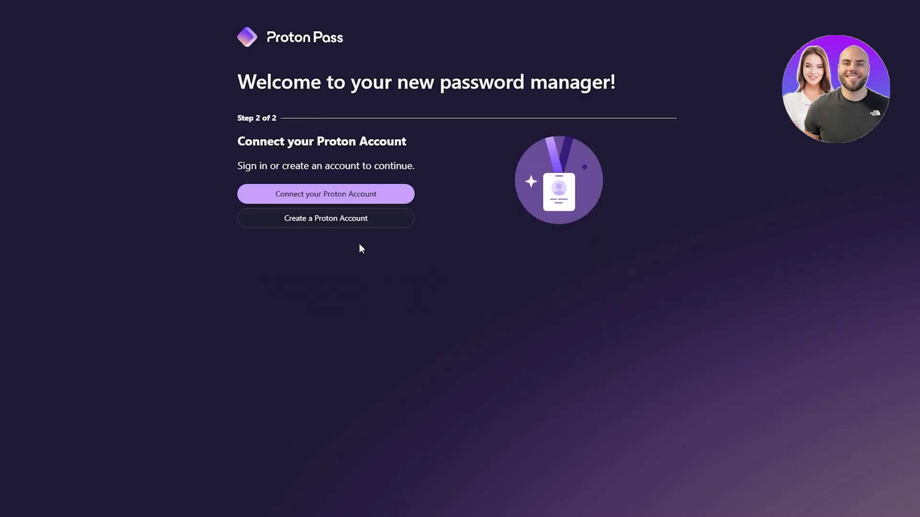
Connect the extension by signing in with the first saved login, then bring up the Unlock screen
click(340, 200)
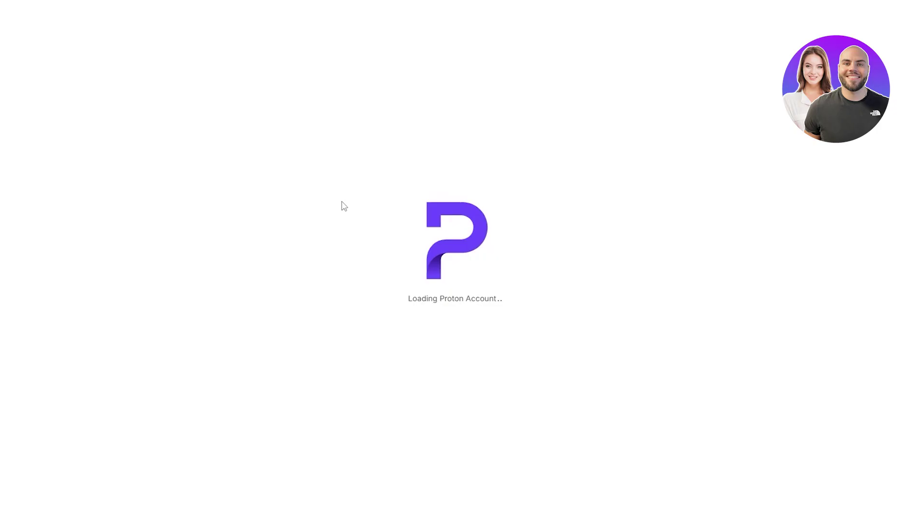
click(461, 182)
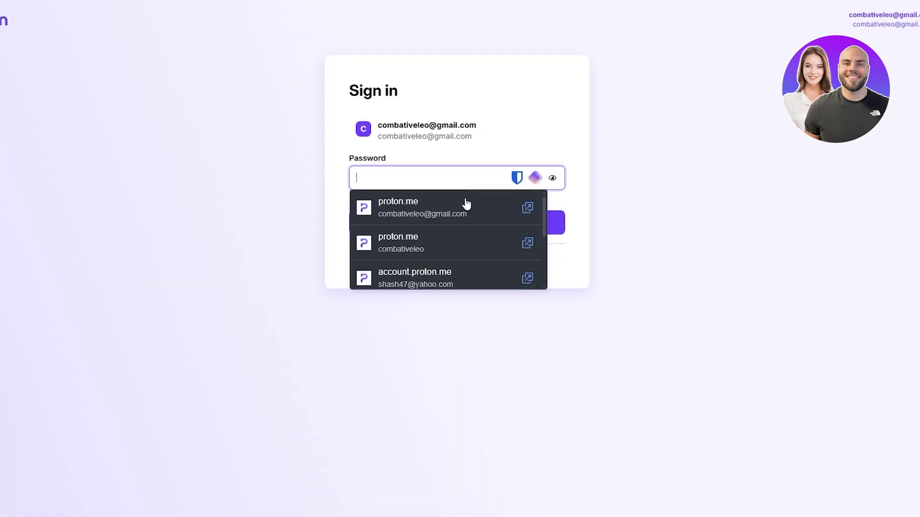
click(458, 216)
click(467, 229)
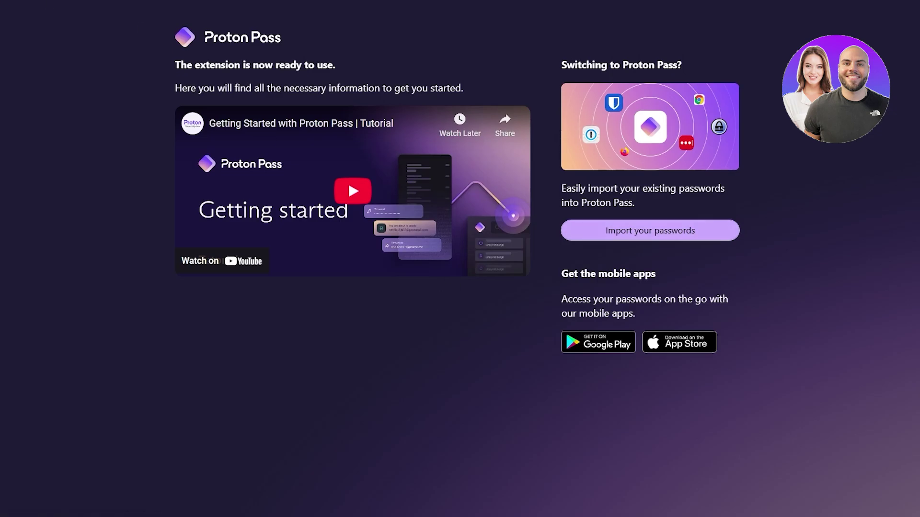
key(alt+shift+x)
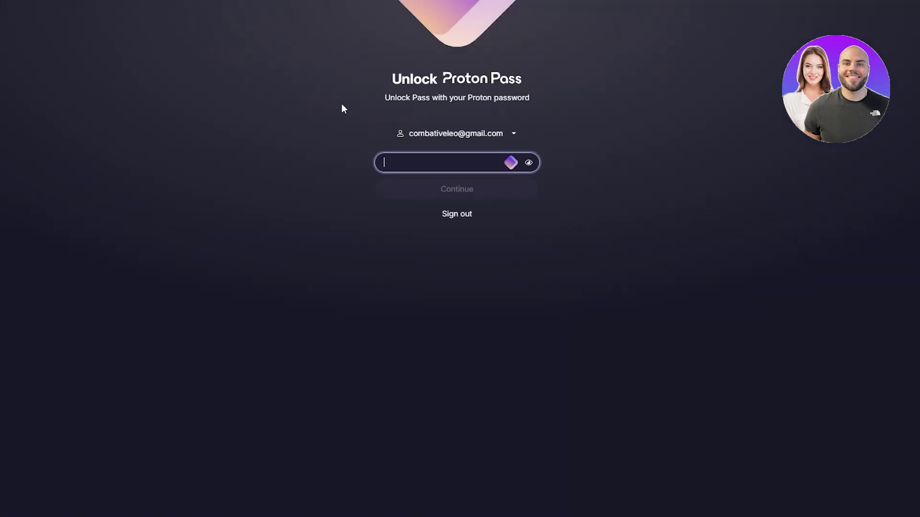
Unlock the vault with the autofilled Proton password and decline saving the login again
click(423, 162)
click(425, 205)
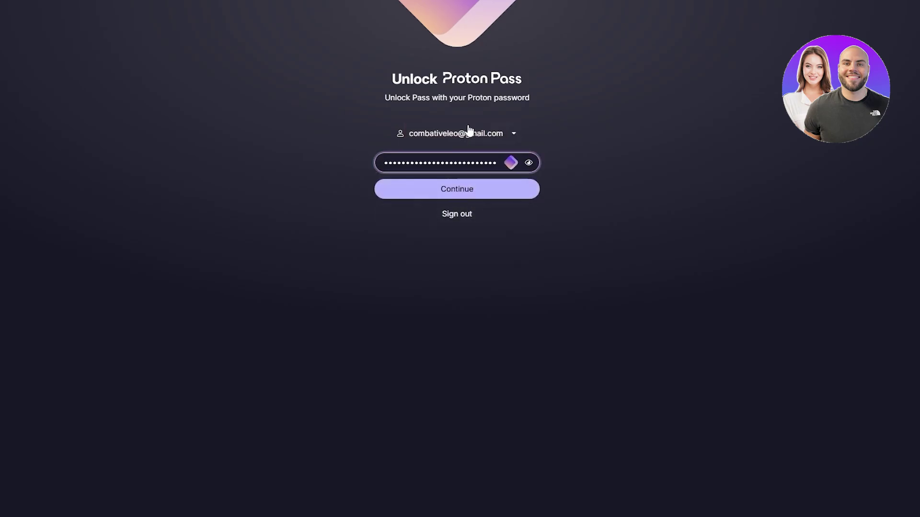
click(493, 193)
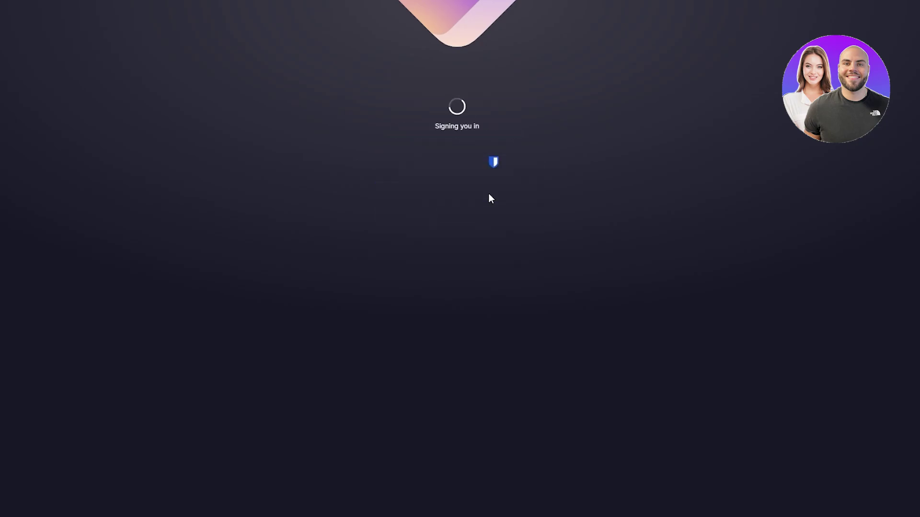
click(766, 158)
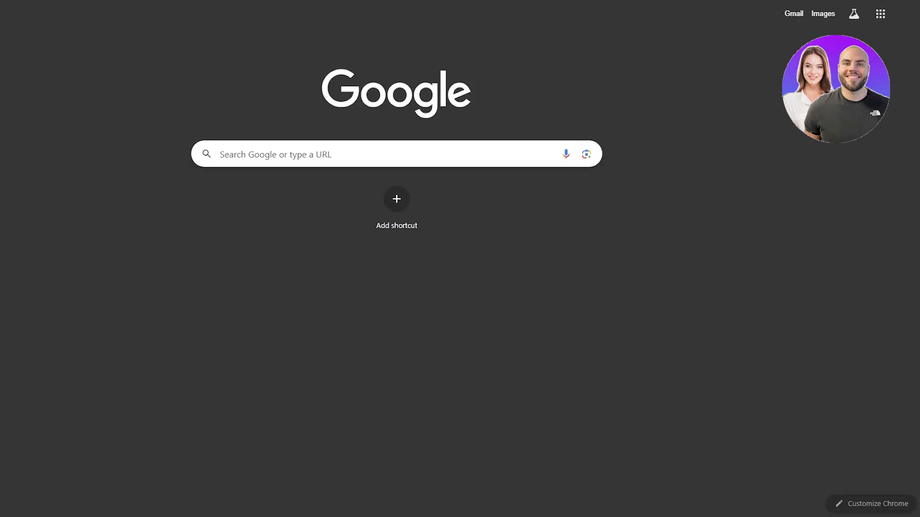
Add another Google account, signing in with the autofilled saved email and password
click(904, 16)
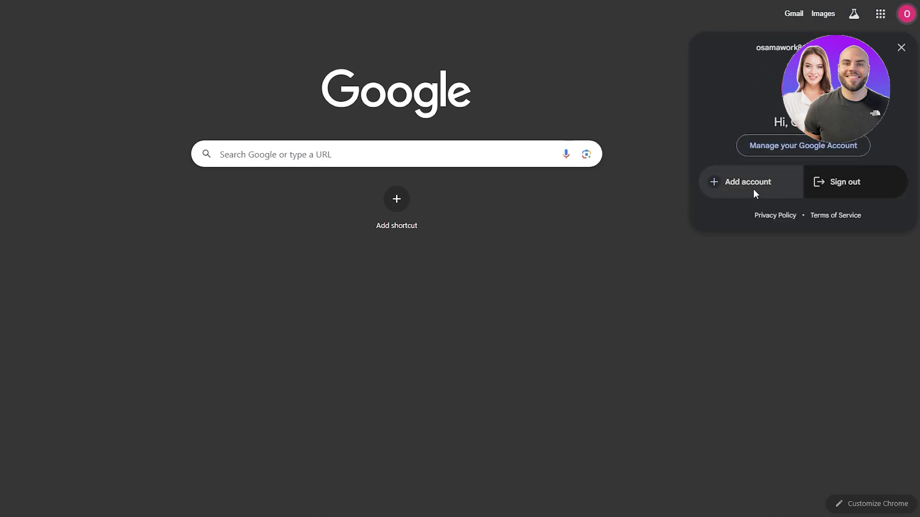
click(754, 189)
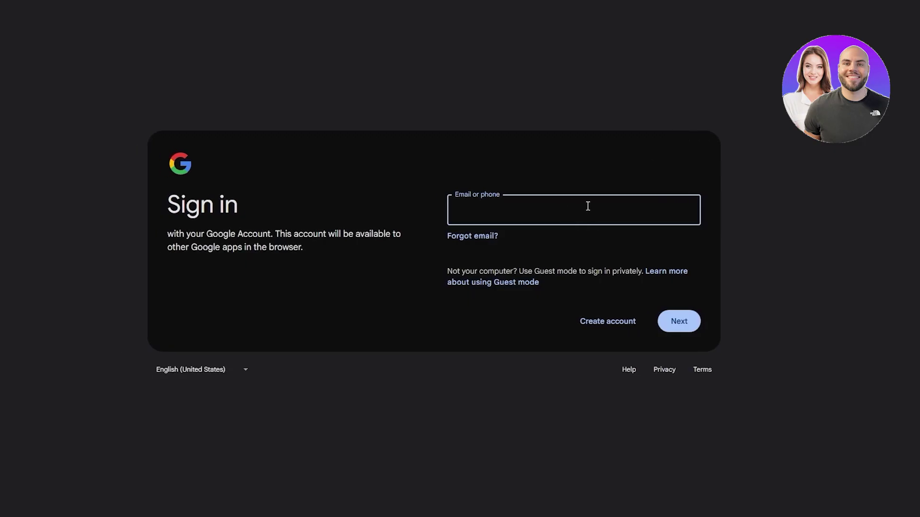
click(659, 215)
click(690, 242)
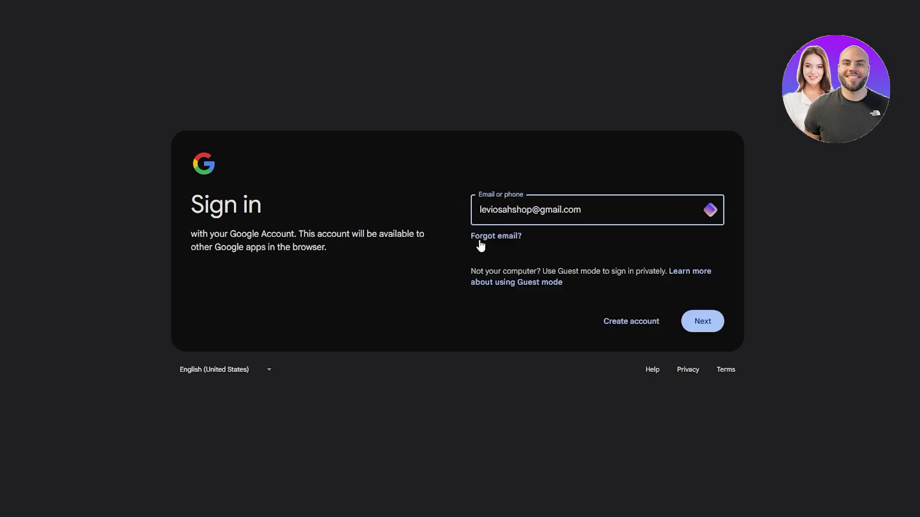
click(699, 322)
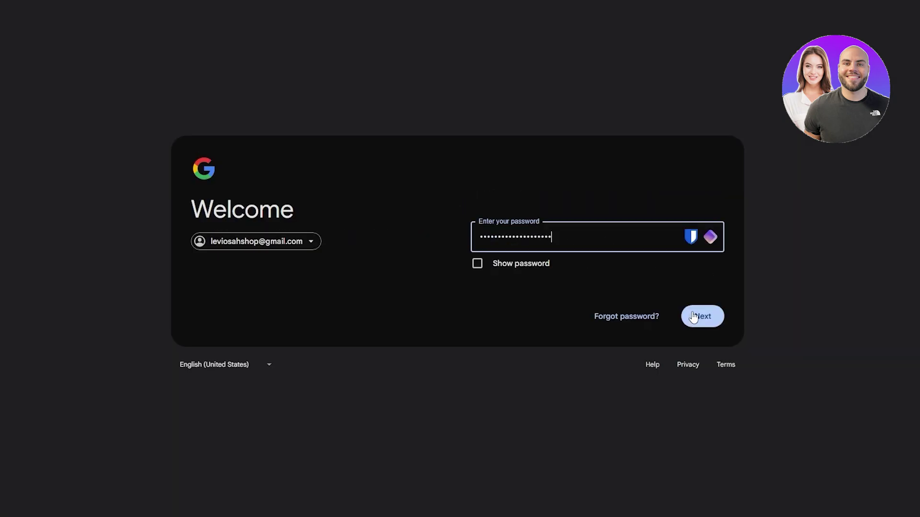
click(711, 319)
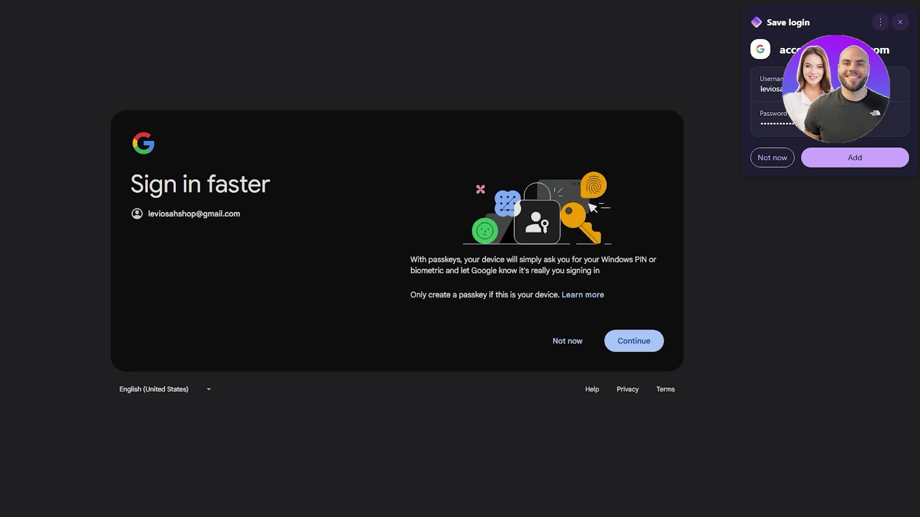
Save the Google login to Proton Pass, store a passkey under it, and skip recovery info
click(847, 159)
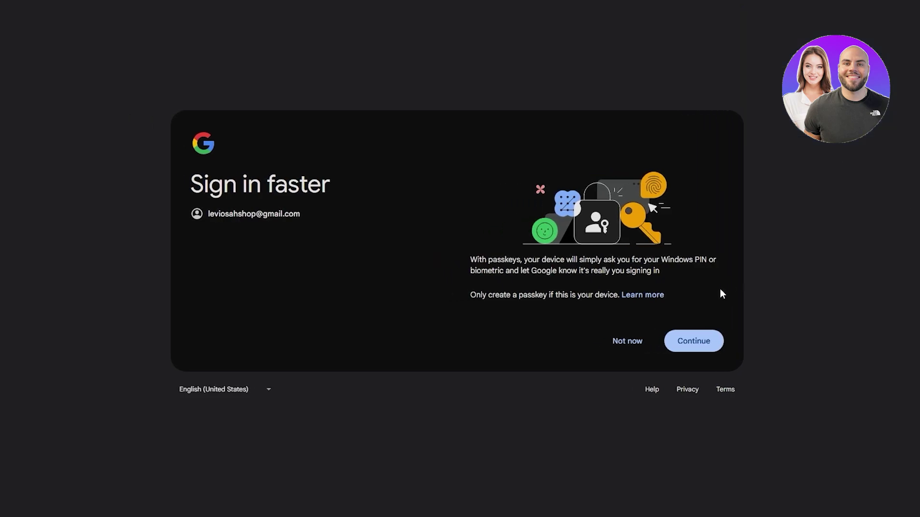
click(690, 342)
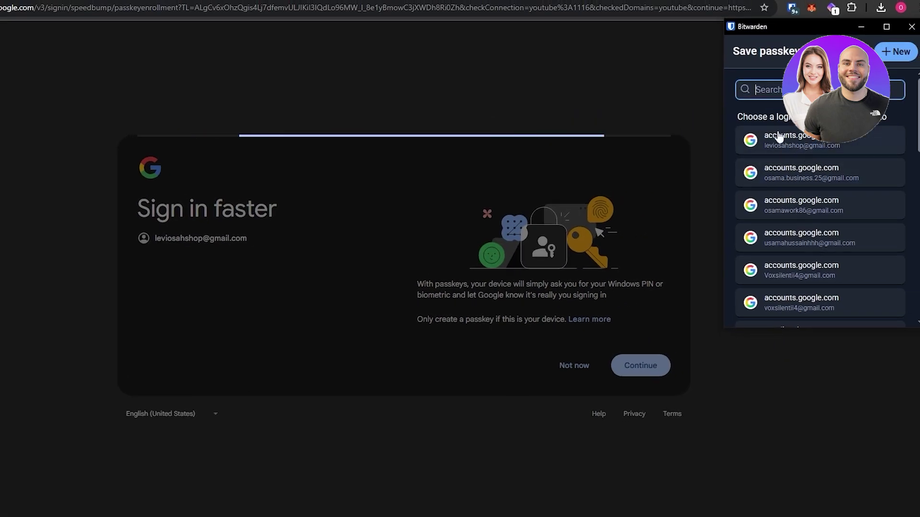
click(799, 139)
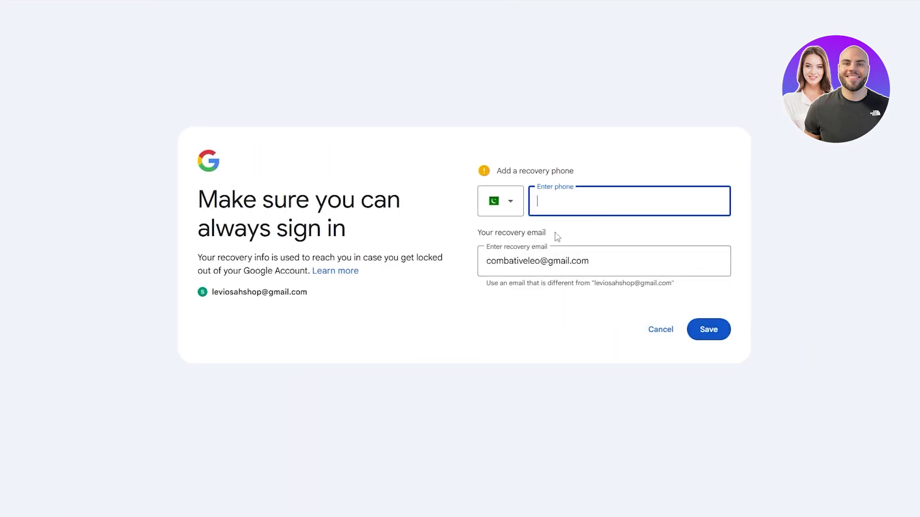
click(666, 330)
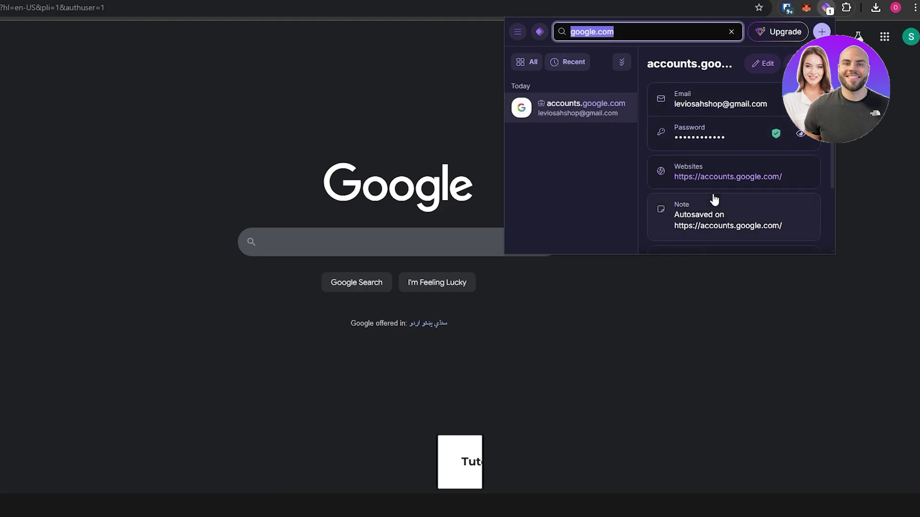
Dismiss the saved-login popup to see the vault's accounts.google.com and sugoitoolkit.com logins
click(889, 137)
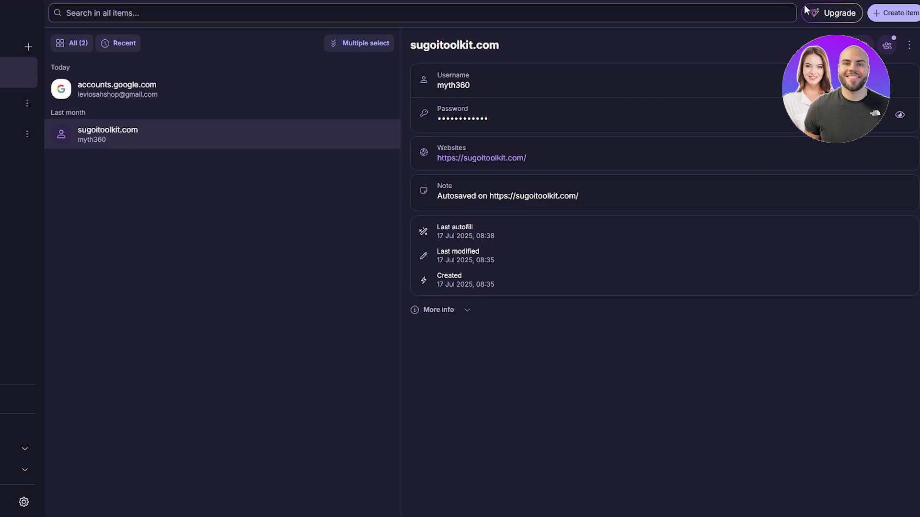
View the paid upgrade options, then show the WORK vault holding the Google login
click(869, 13)
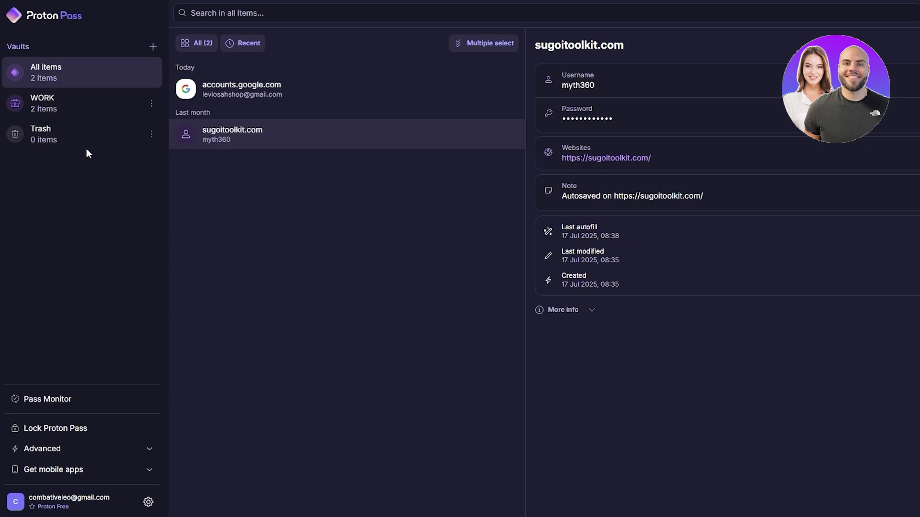
click(78, 115)
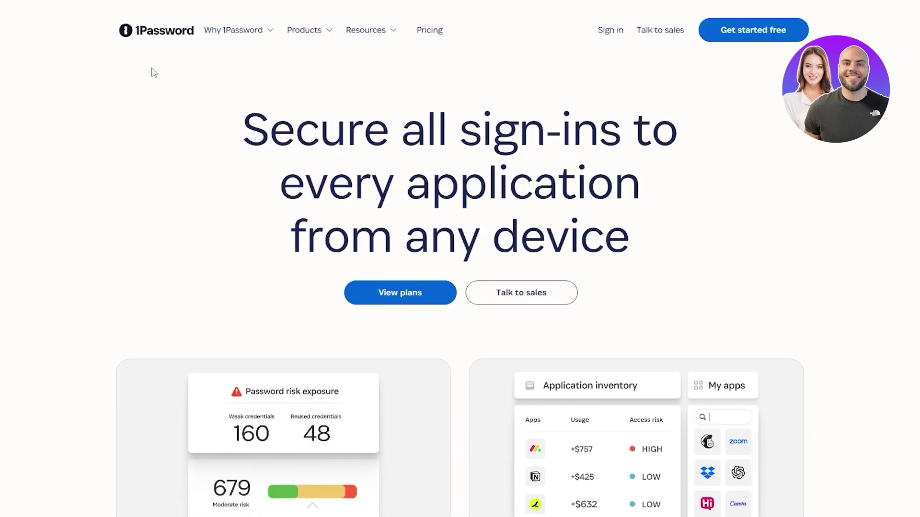
Browse the 1Password homepage's Products and Resources menus, then open its Pricing page
scroll(153, 72, down, 5)
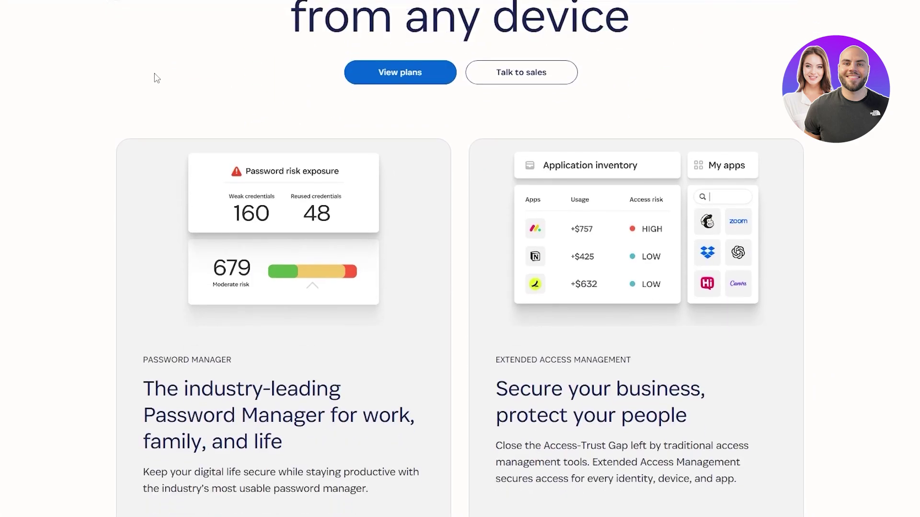
scroll(541, 21, up, 6)
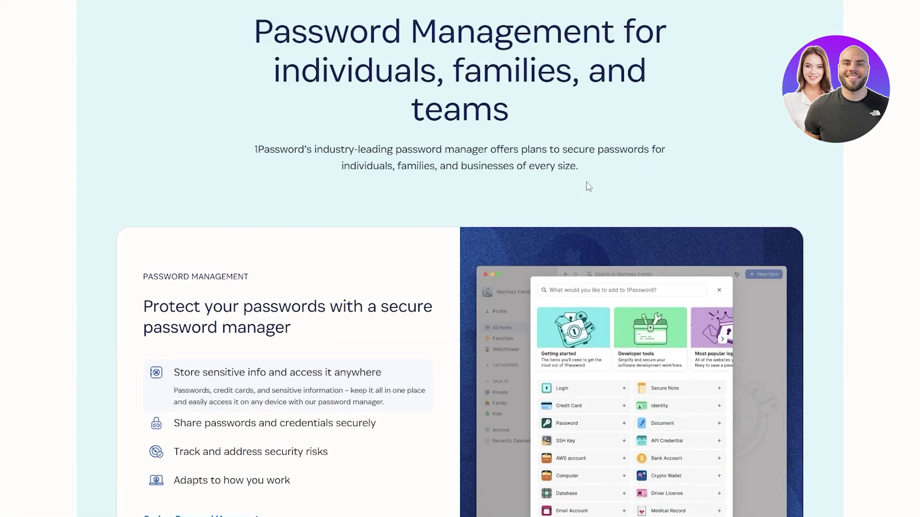
scroll(589, 187, up, 20)
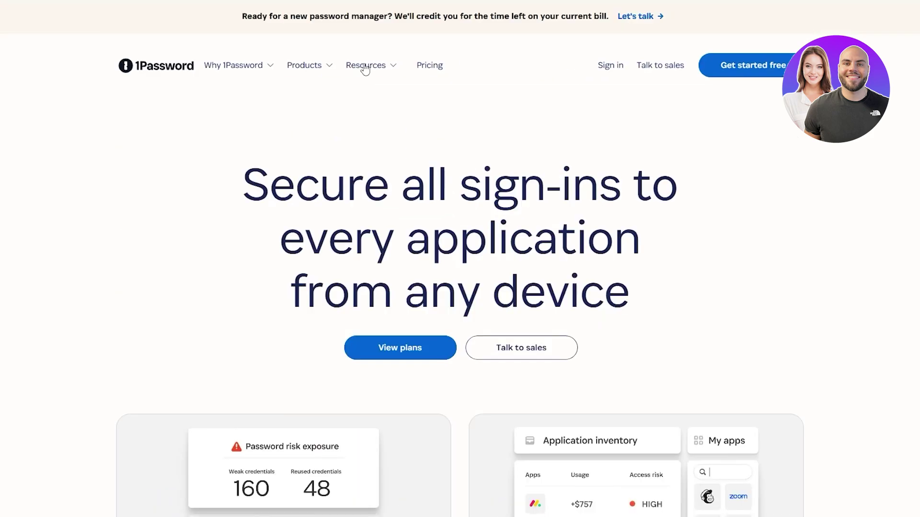
click(304, 65)
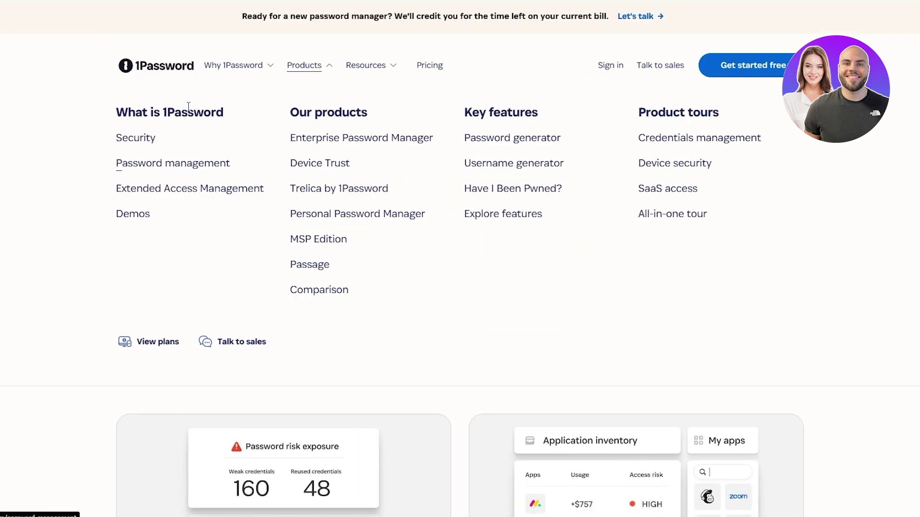
click(380, 65)
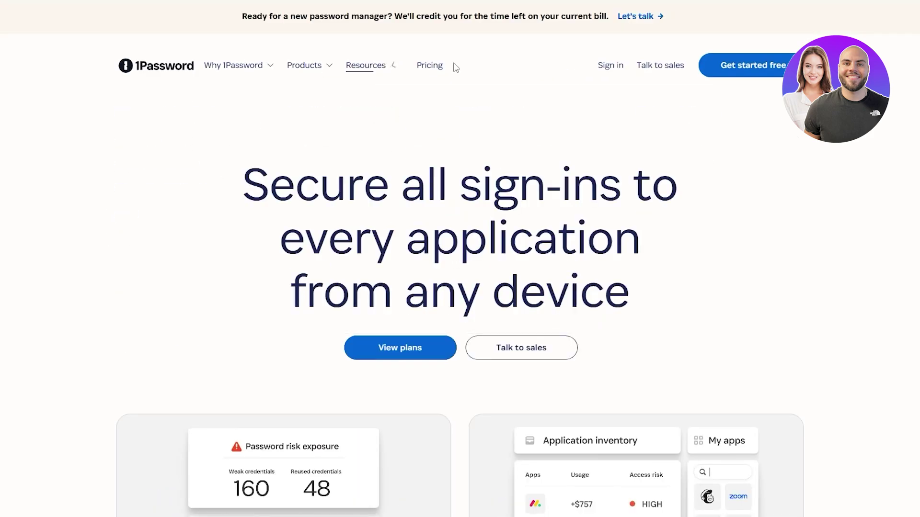
click(439, 72)
scroll(411, 328, down, 5)
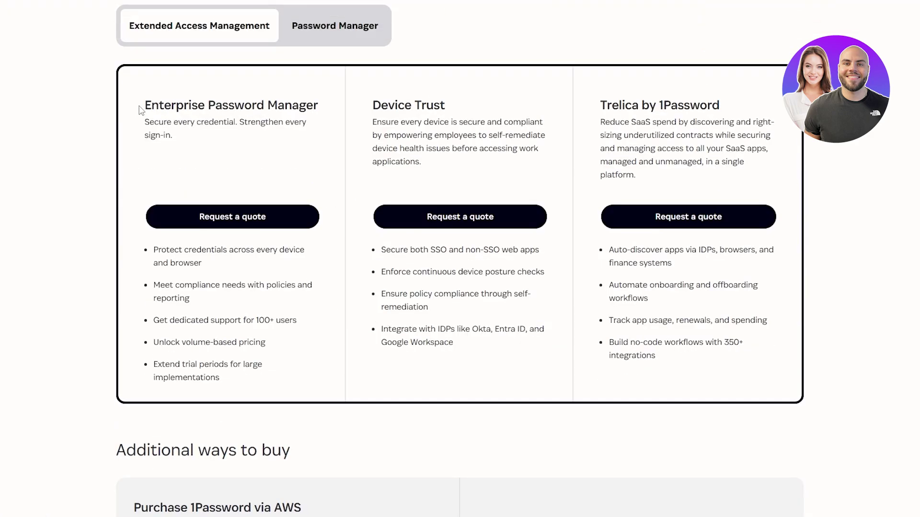
Switch to Password Manager plans and highlight the password-generation and autosave features
click(344, 41)
scroll(308, 200, up, 3)
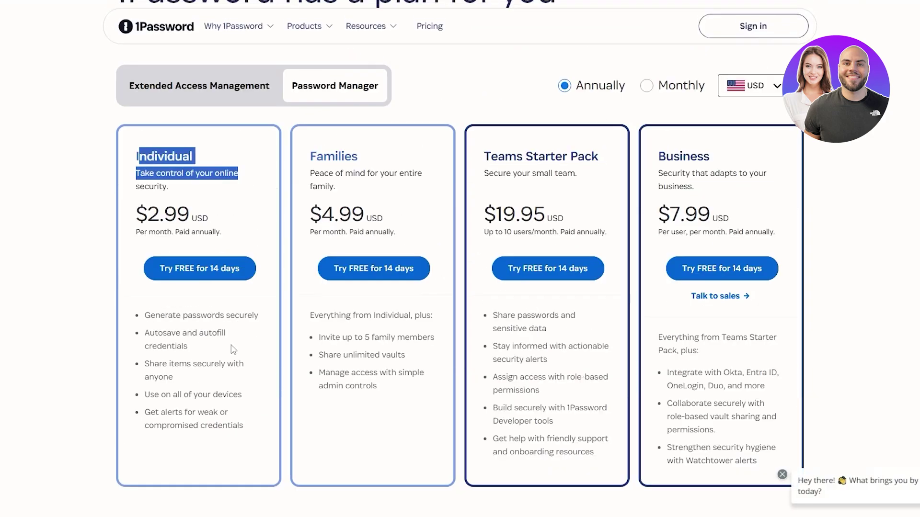
triple_click(243, 318)
drag(151, 334, 199, 334)
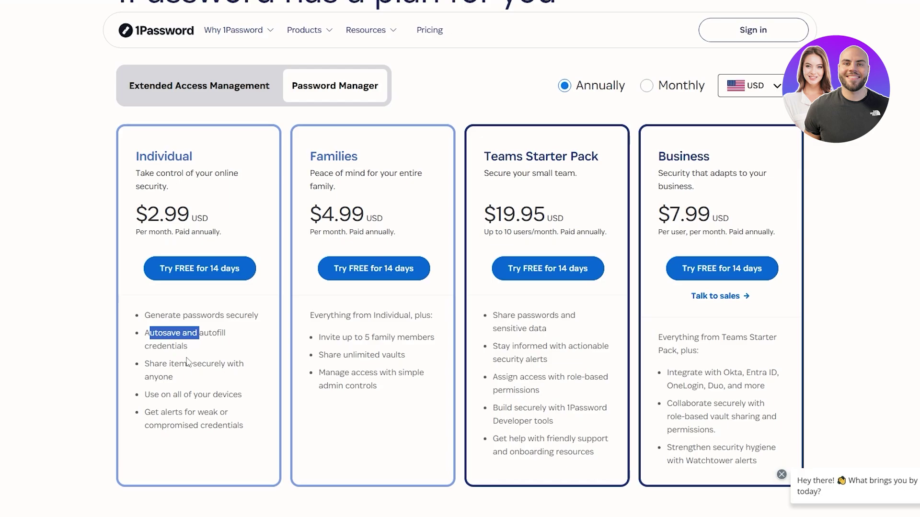
Show monthly prices (Individual $3.99, Families $6.95, Business $9.99) and highlight sharing features
click(646, 85)
drag(148, 214, 215, 219)
click(211, 217)
click(193, 221)
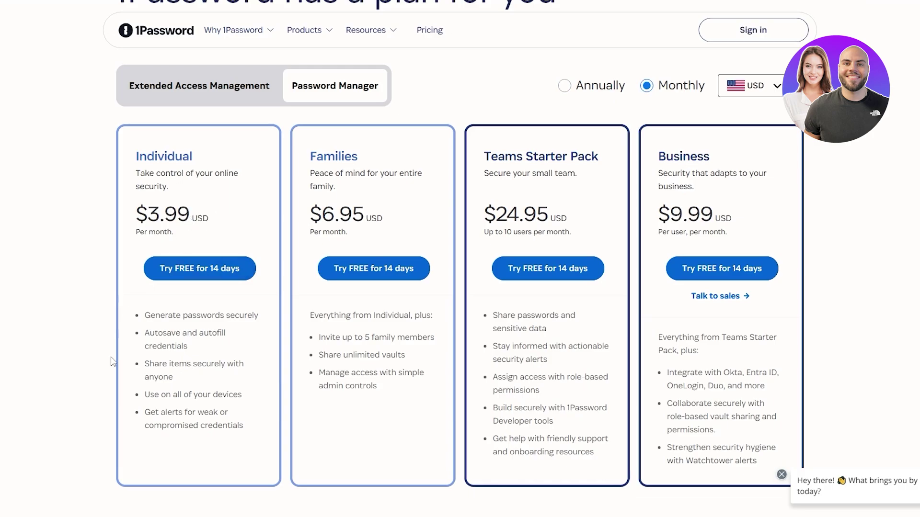
drag(145, 365, 240, 364)
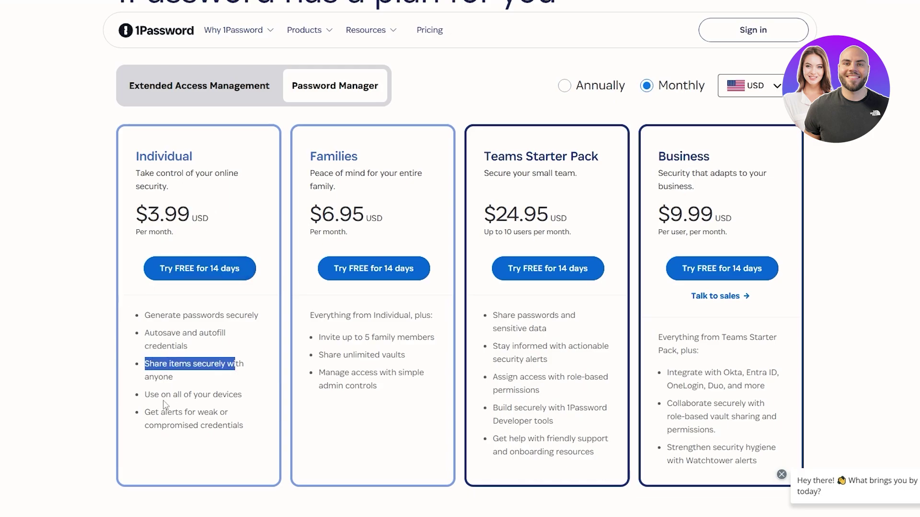
drag(150, 395, 243, 395)
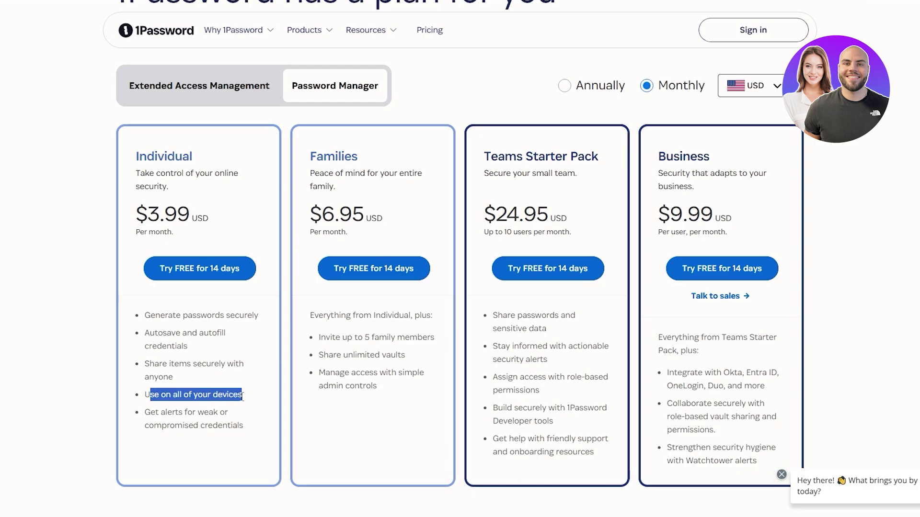
scroll(243, 395, down, 1)
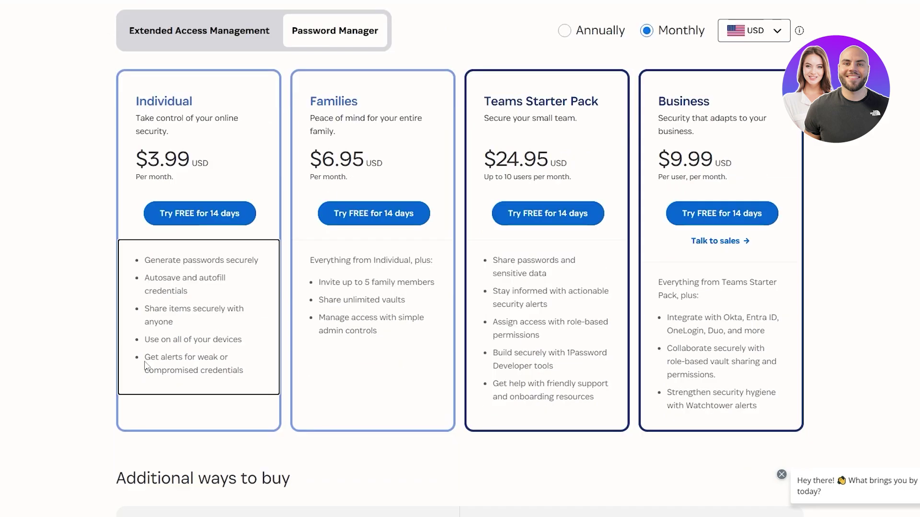
drag(144, 357, 256, 382)
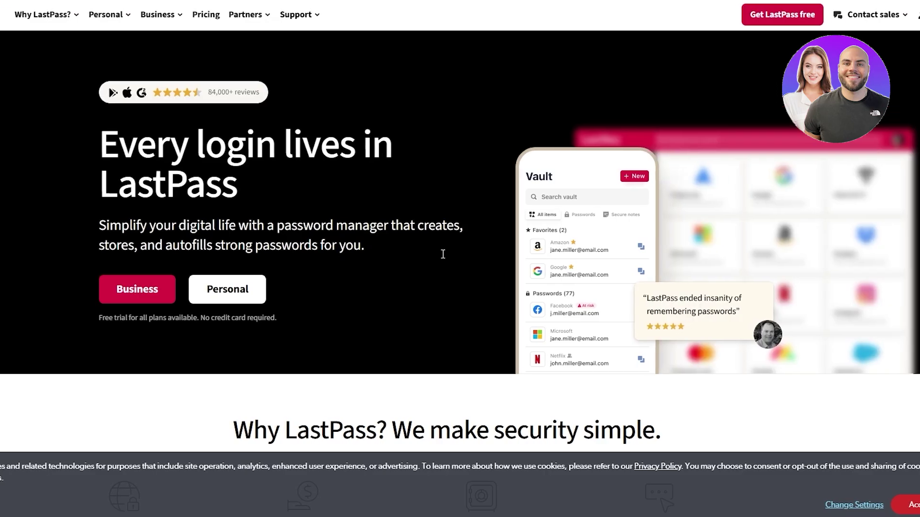
Scroll the upgrade plans page and point out the Pass Plus 2.99 € monthly price
scroll(372, 278, down, 1)
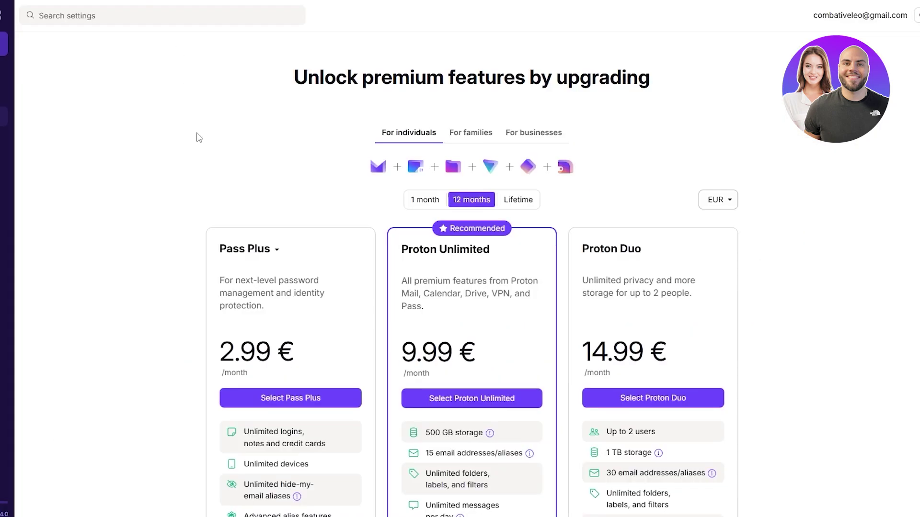
scroll(200, 137, down, 5)
scroll(247, 63, up, 4)
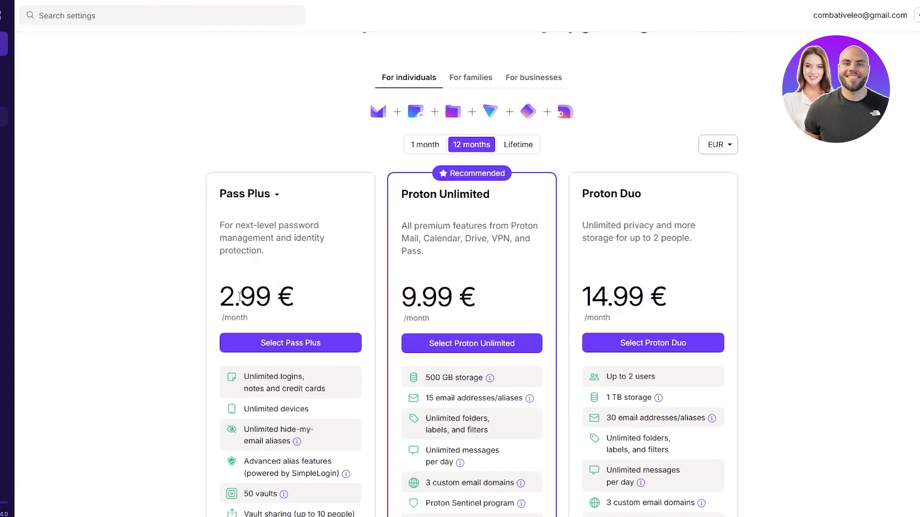
drag(215, 298, 285, 304)
click(285, 304)
Highlight Pass Plus's unlimited logins and notes, 50 vaults and vault sharing features
scroll(310, 198, down, 5)
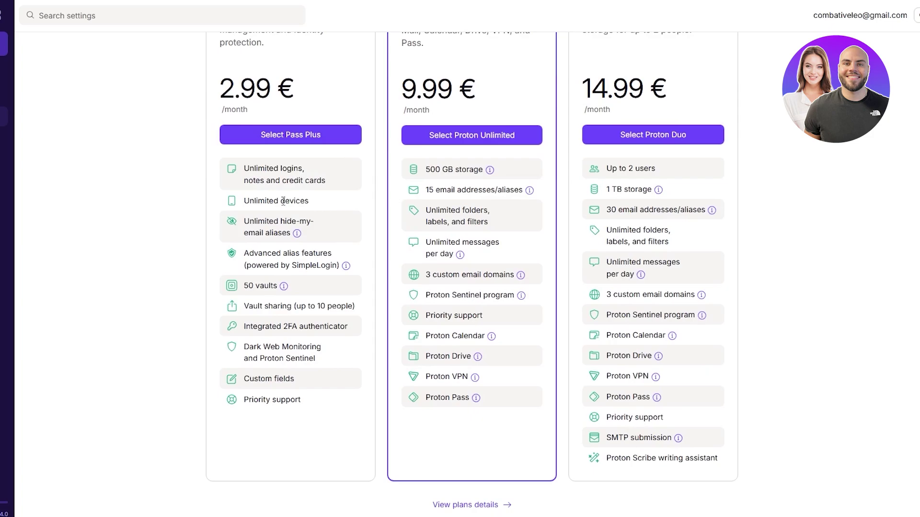
drag(238, 169, 287, 224)
click(271, 216)
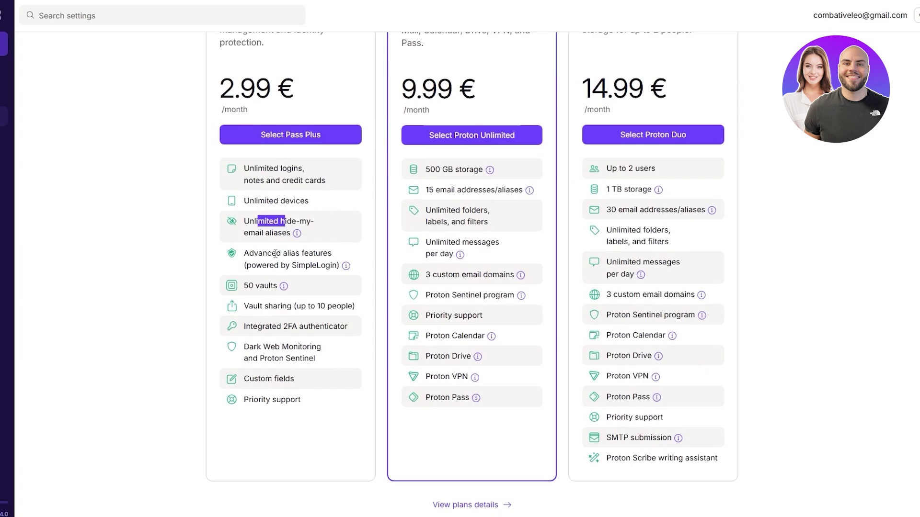
drag(249, 285, 264, 289)
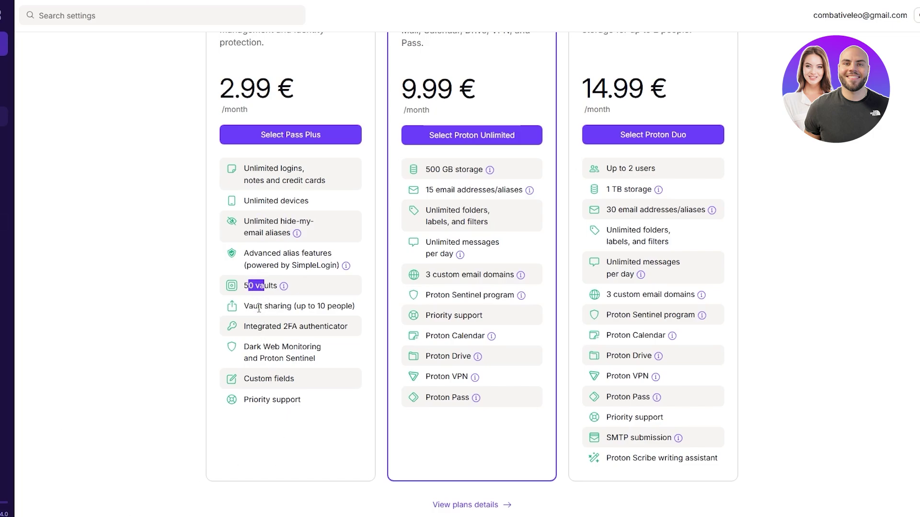
click(283, 316)
drag(286, 305, 305, 307)
click(276, 350)
Highlight Pass Plus's Dark Web Monitoring, integrated 2FA authenticator and unlimited devices features
drag(276, 350, 294, 378)
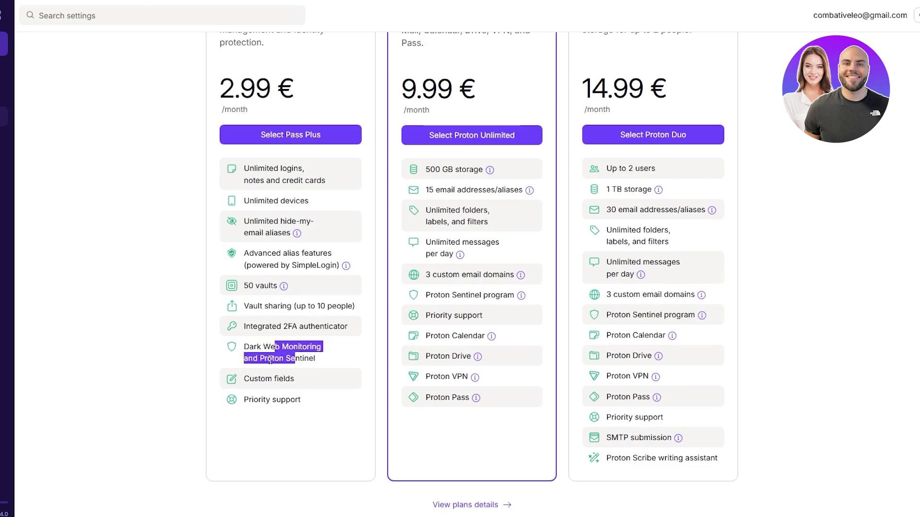
drag(244, 330, 365, 333)
click(345, 344)
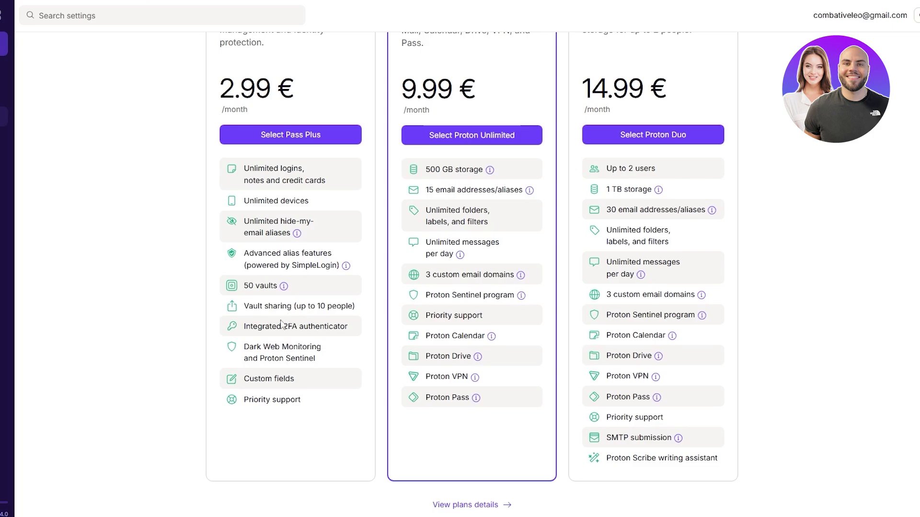
scroll(282, 325, up, 3)
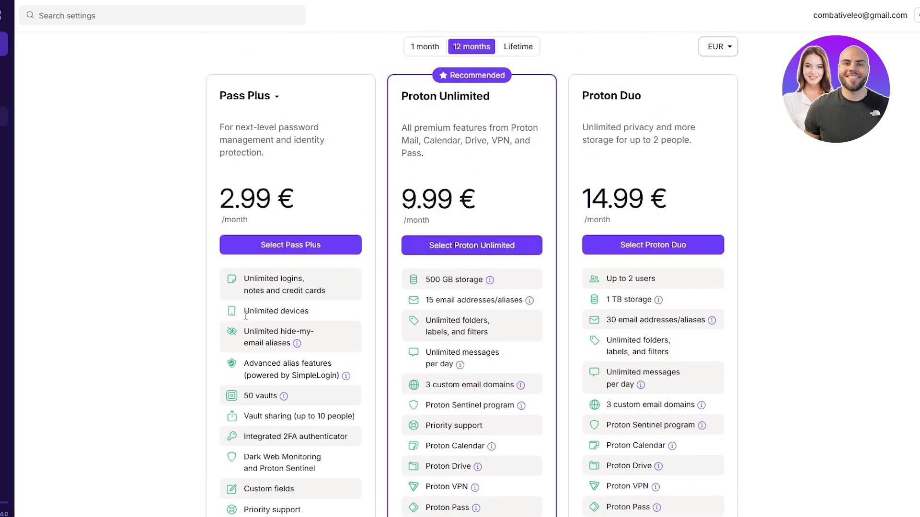
drag(244, 312, 309, 312)
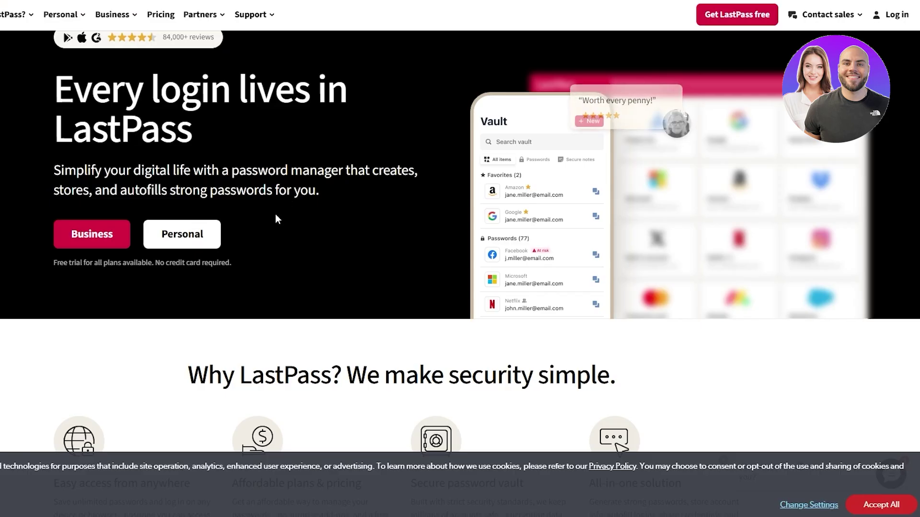
Scroll through the LastPass home page's feature highlights
scroll(285, 206, down, 5)
scroll(289, 204, down, 1)
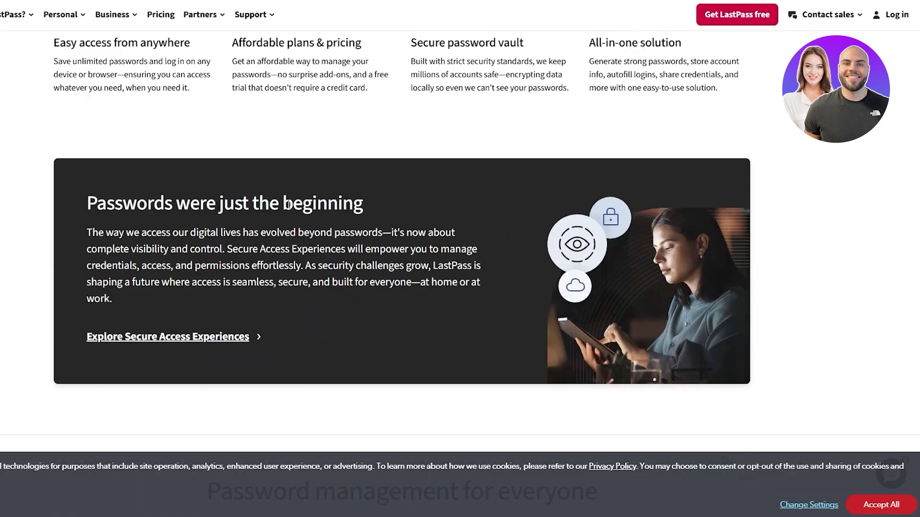
scroll(483, 137, up, 6)
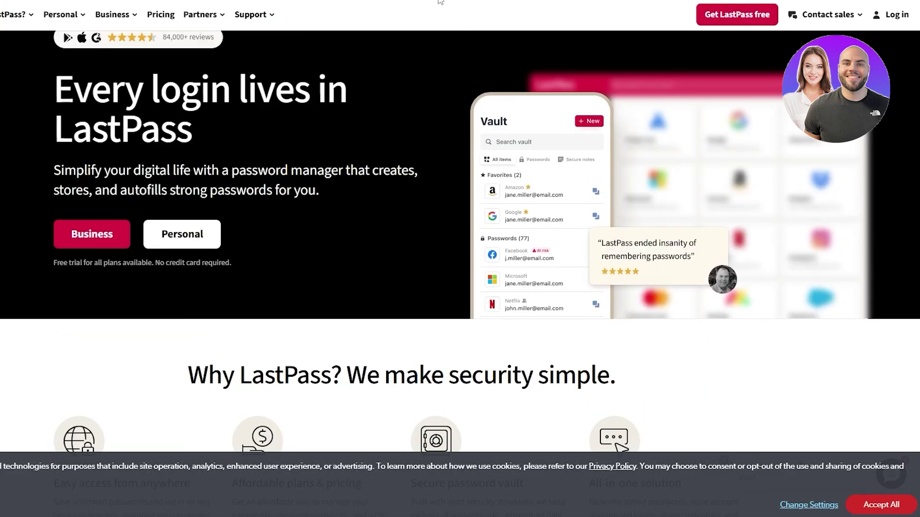
scroll(379, 230, up, 1)
scroll(365, 279, down, 1)
scroll(367, 278, down, 8)
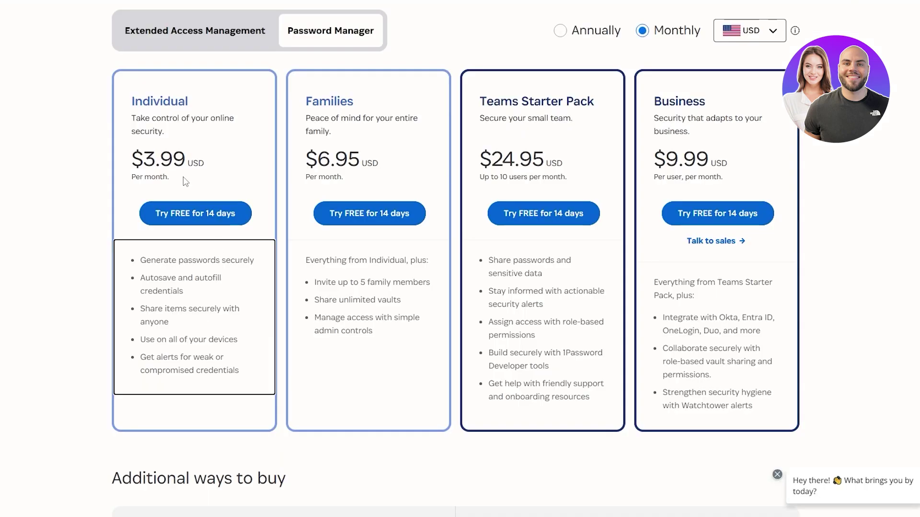
Point out the Autosave and autofill credentials feature, then return to the LastPass tab
drag(143, 277, 222, 296)
click(180, 291)
click(596, 1)
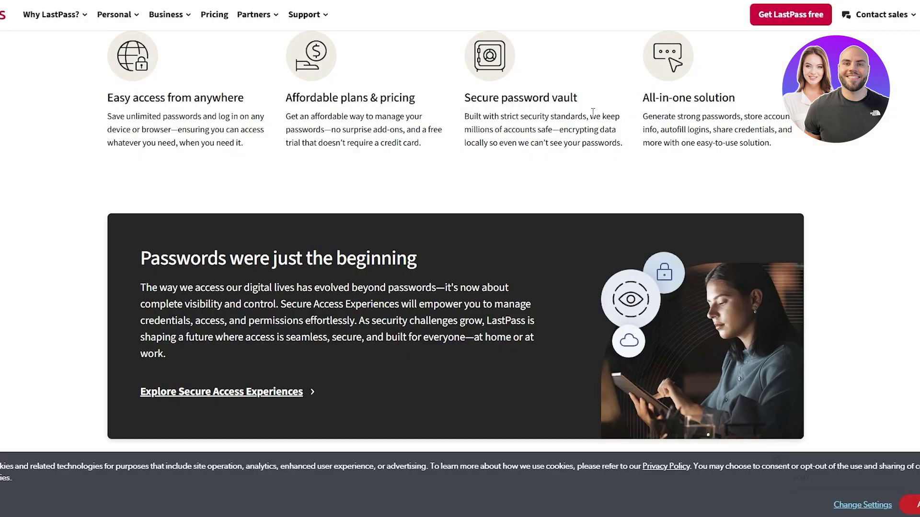